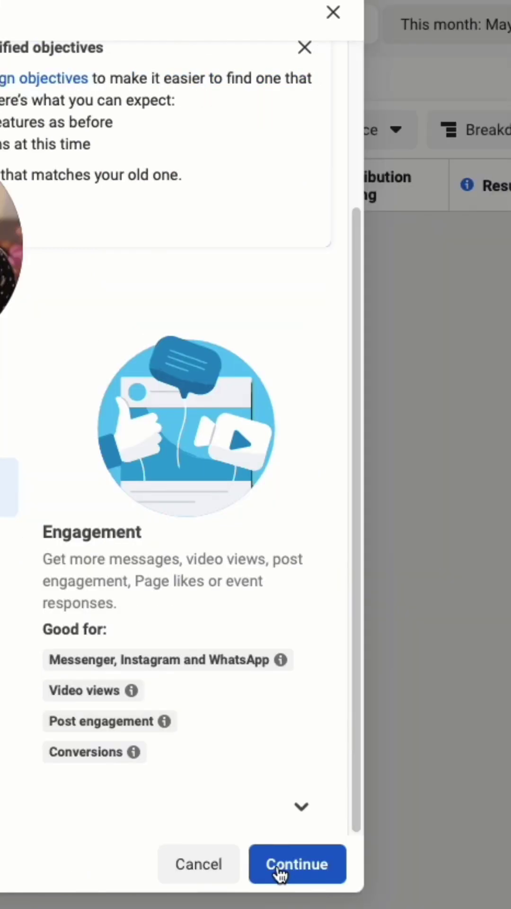
- Create the campaign with the Engagement objective and open its ad set settings
click(281, 874)
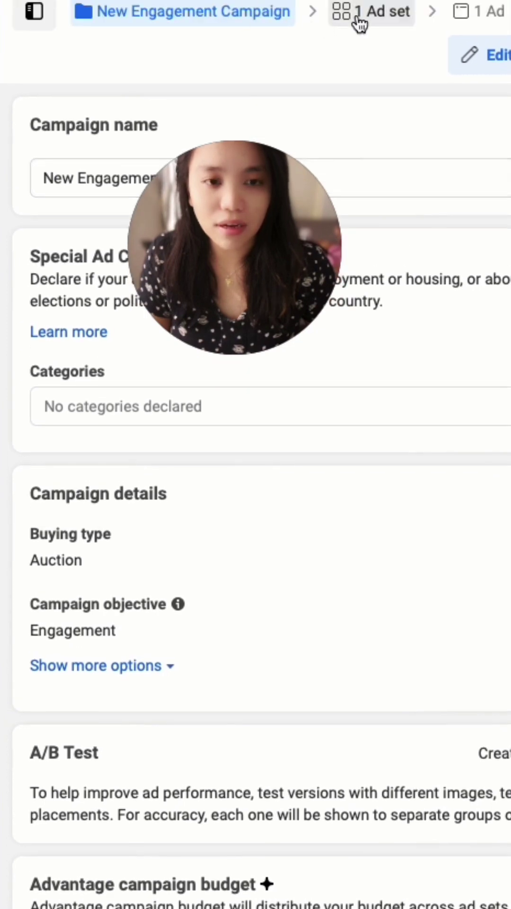
click(372, 17)
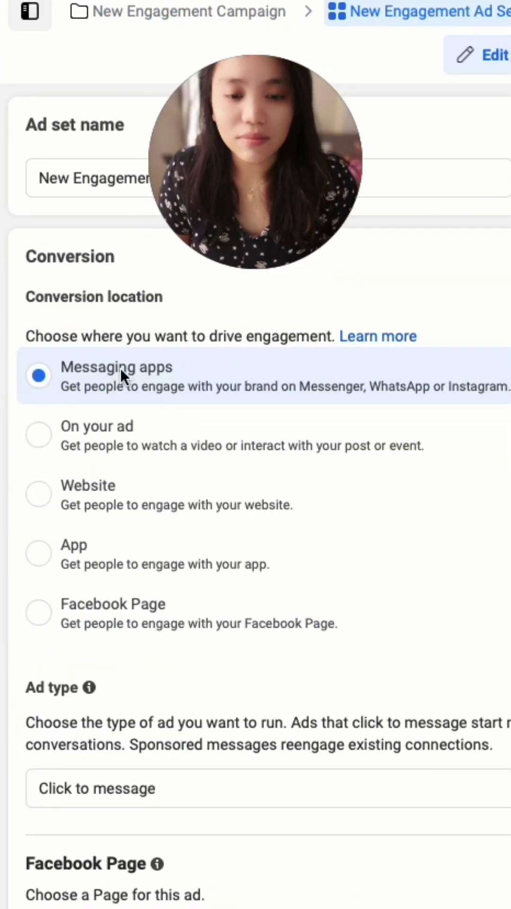
- Switch the ad set to manual placements and deselect the Audience network and Messenger platforms
scroll(209, 376, down, 3)
scroll(215, 685, down, 20)
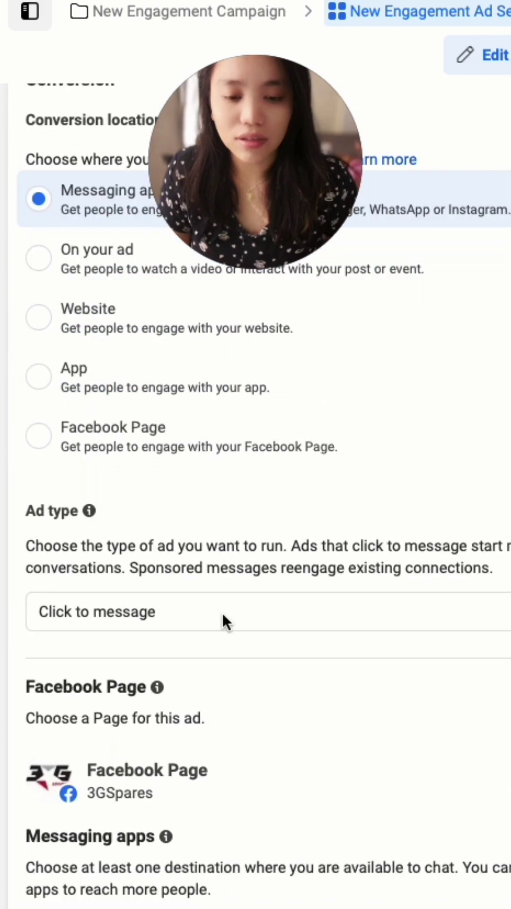
scroll(41, 286, down, 2)
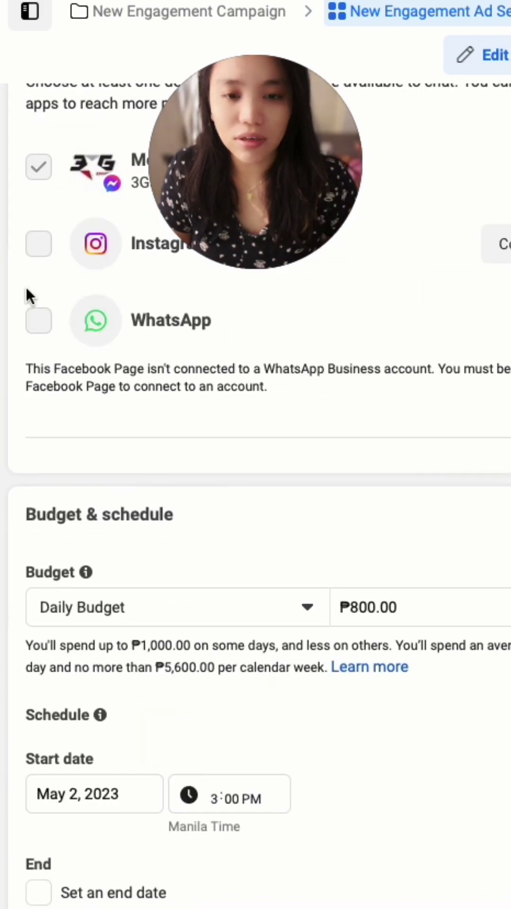
scroll(41, 280, down, 20)
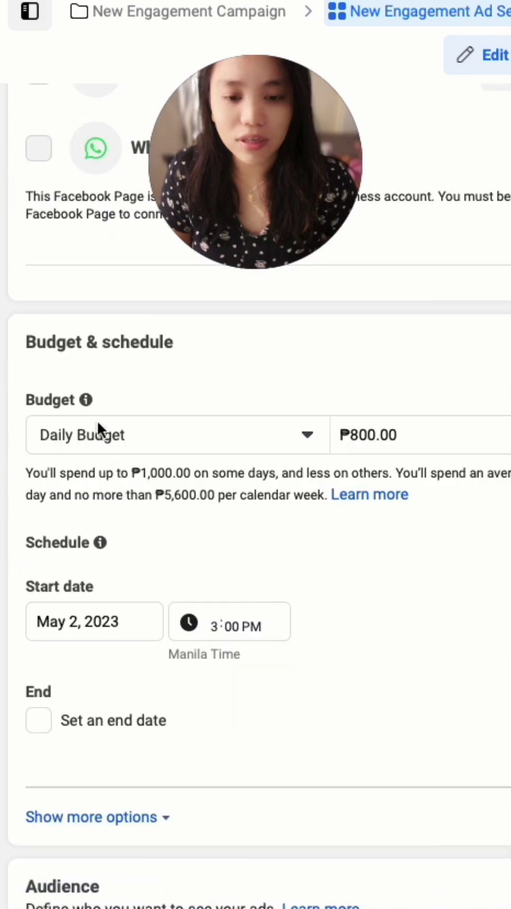
scroll(128, 457, down, 3)
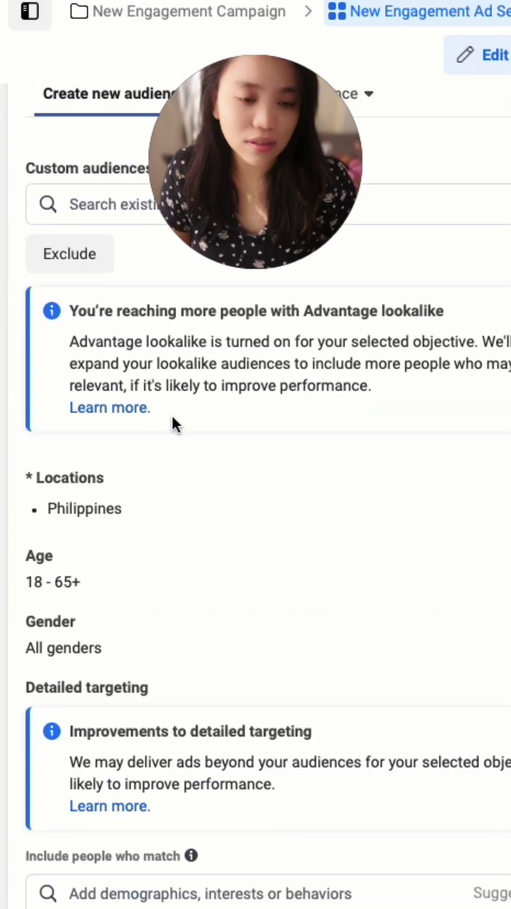
scroll(97, 521, down, 15)
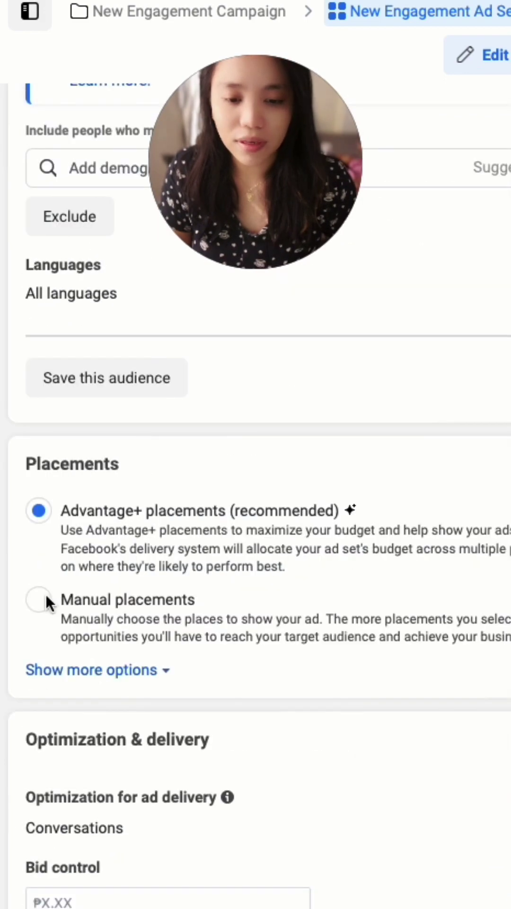
click(51, 625)
scroll(38, 592, down, 5)
click(36, 555)
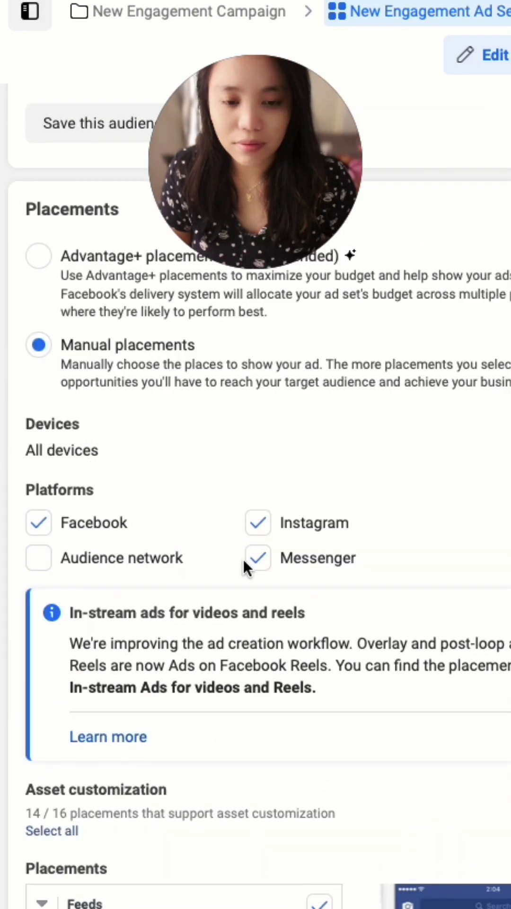
click(257, 557)
scroll(331, 439, down, 12)
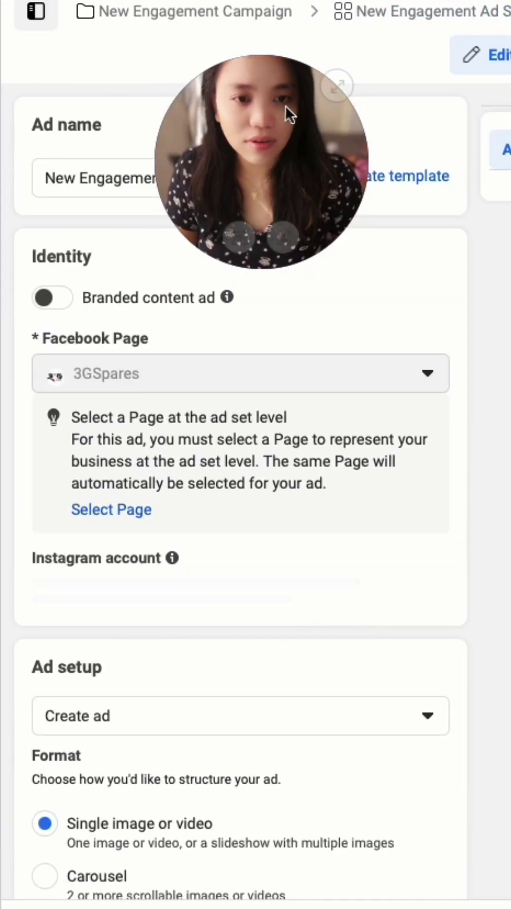
- Set the ad's Instagram account to Use selected Page
scroll(179, 359, down, 1)
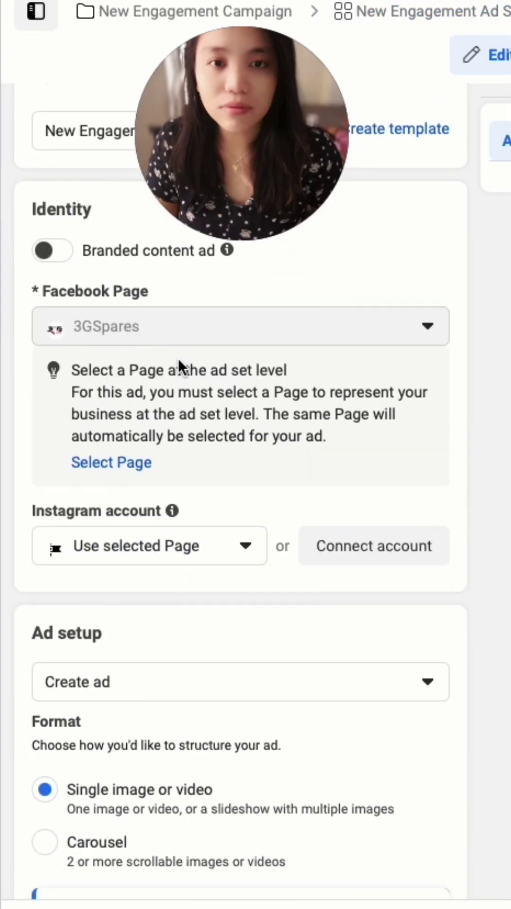
scroll(190, 340, down, 2)
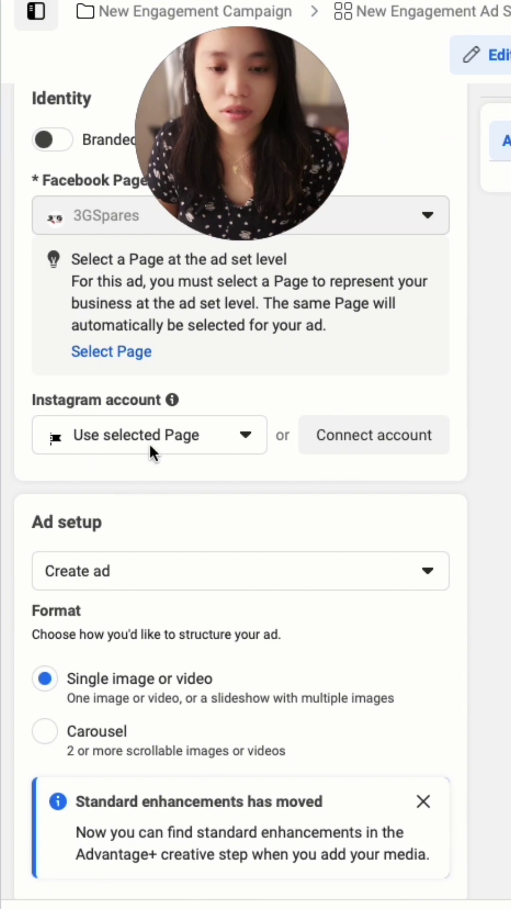
click(163, 448)
click(152, 521)
scroll(228, 382, down, 6)
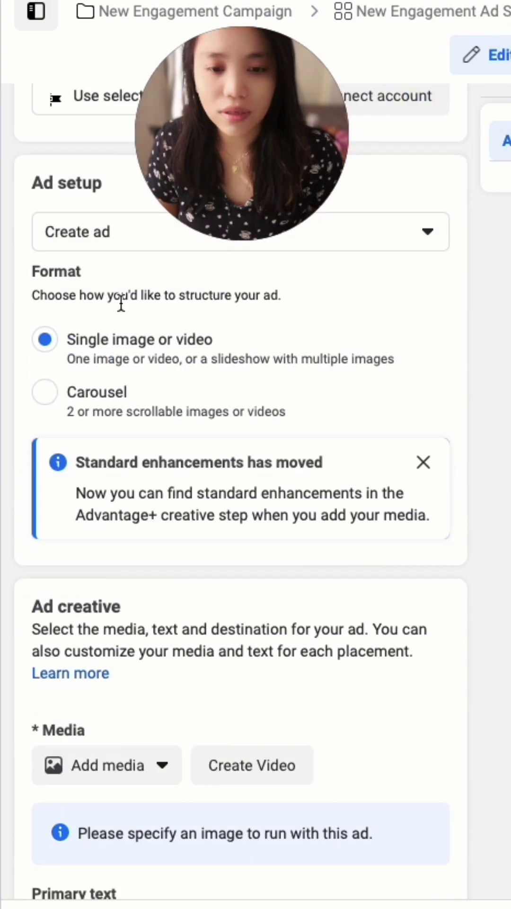
drag(195, 134, 171, 526)
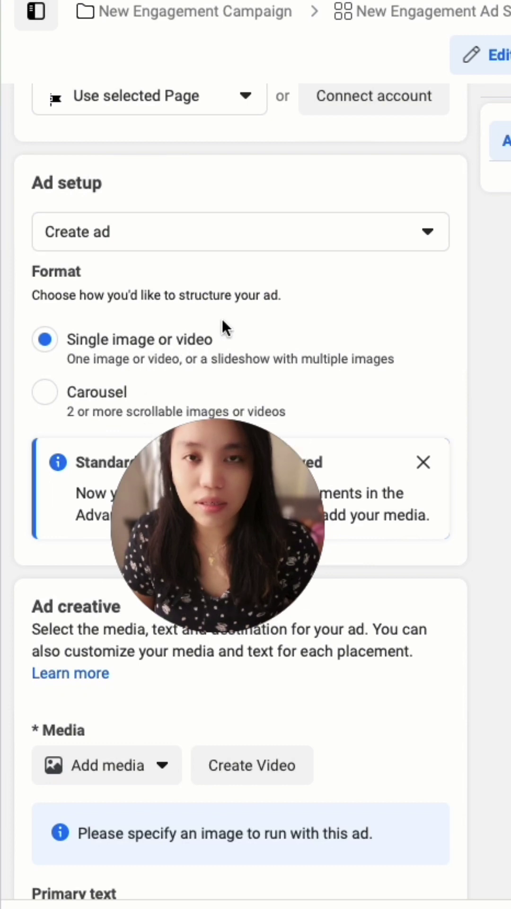
drag(183, 515, 156, 172)
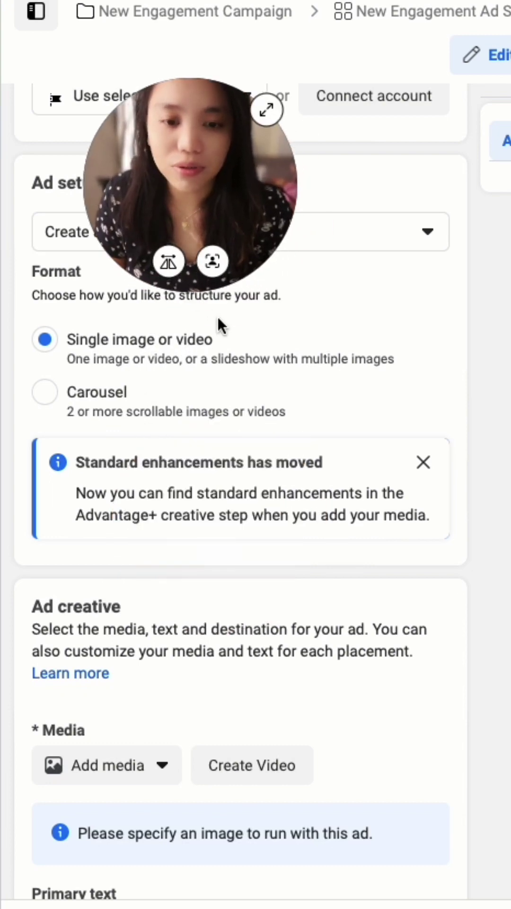
- Add the red Nissan Twin Cam engine photo as the ad creative's media
scroll(214, 448, down, 3)
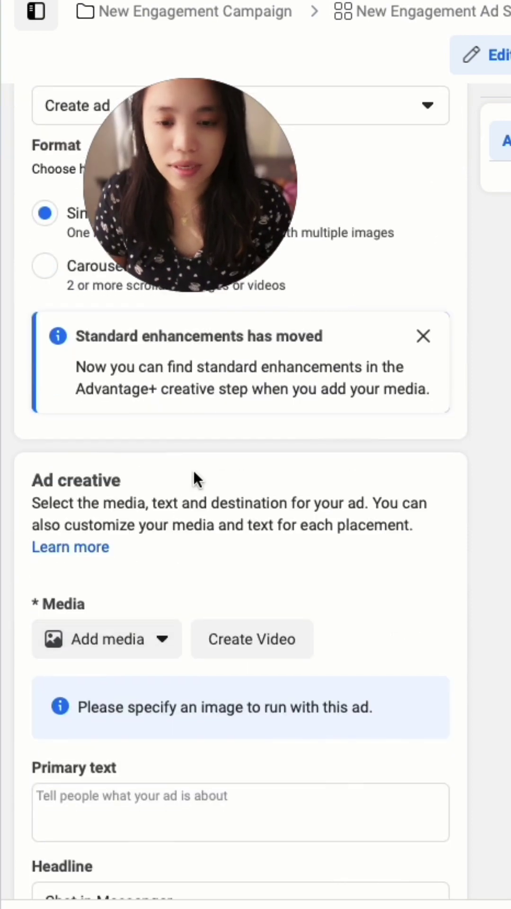
scroll(193, 470, down, 3)
click(152, 548)
click(132, 651)
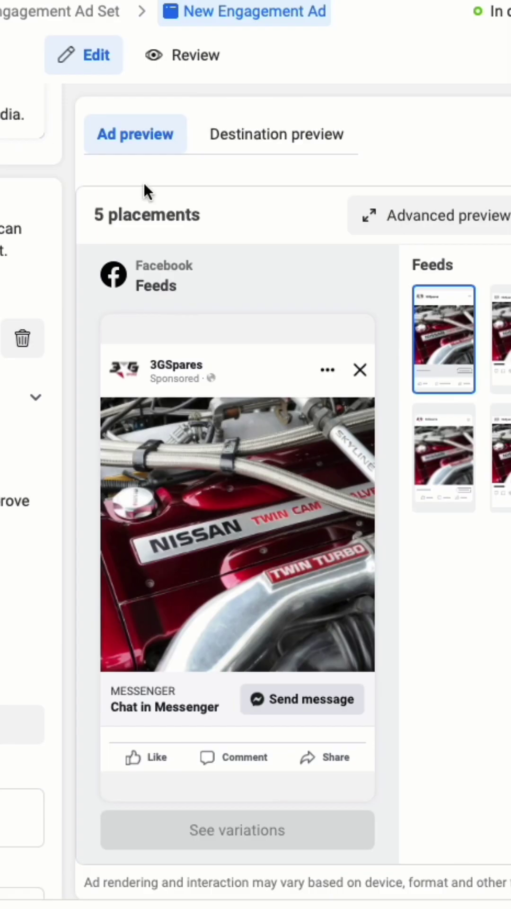
- Enter primary text beginning "Find high-quality car parts at affordable prices on 3GSpares.com.nz!" and separate the "Shop now" part into its own paragraph
mouse_move(236, 455)
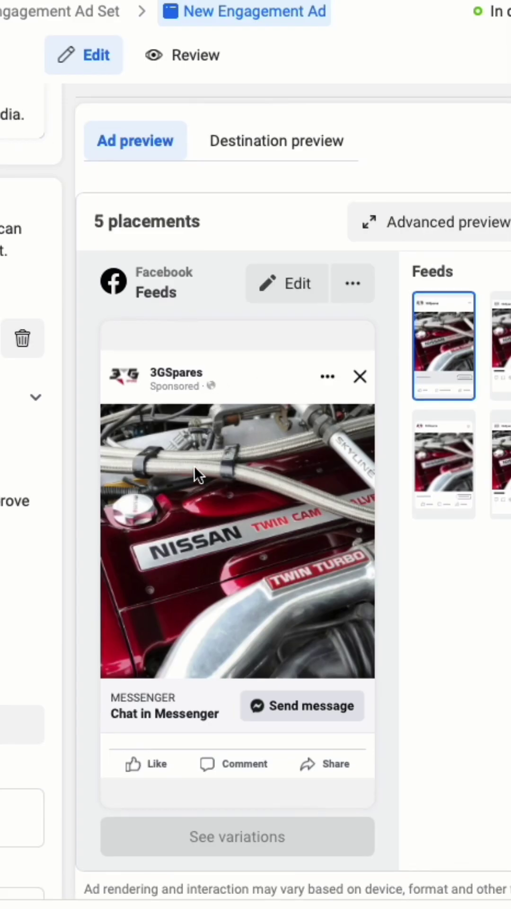
scroll(194, 465, down, 5)
click(89, 414)
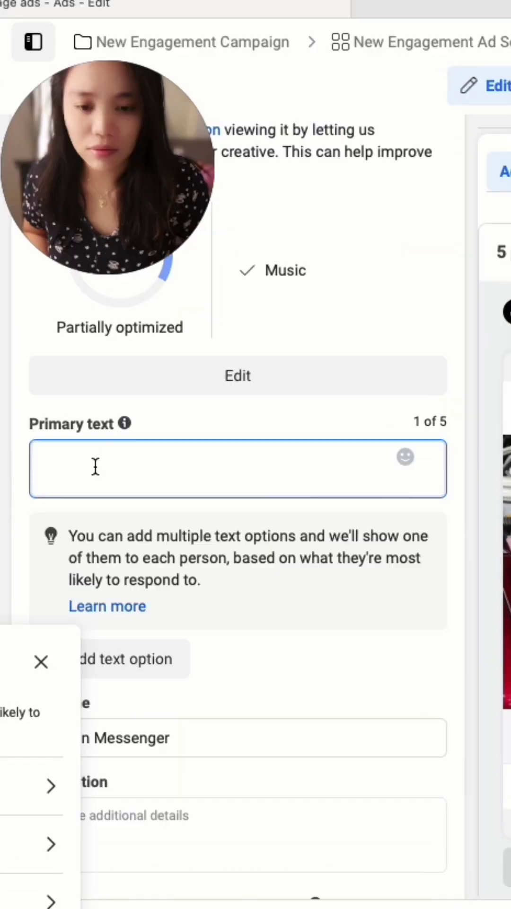
text(Find high-quality car parts at affordable prices on 3GSpares.com.nz! We offer genuine spare parts for all makes and models, including engines, suspension parts and brake components. Shop now and enjoy free shipping on orders over $50. Keep your car running smoothly with 3GSpares.com.nz.)
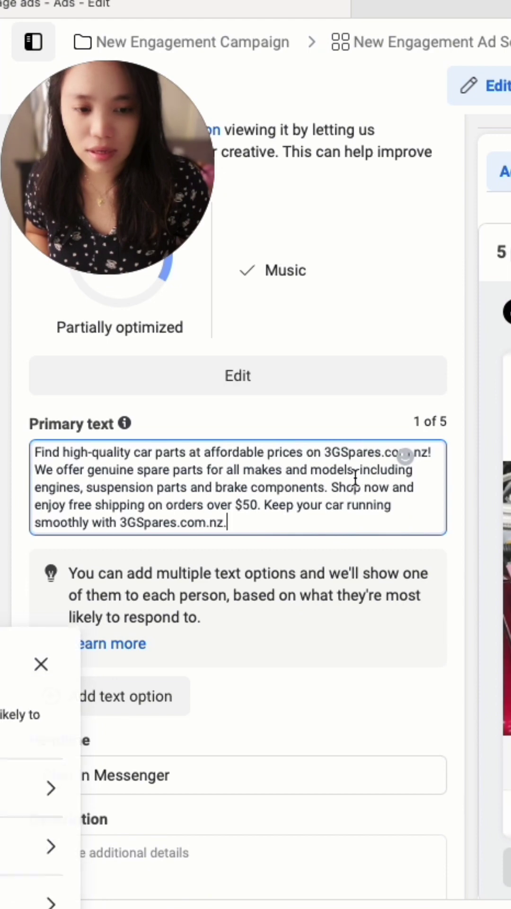
click(332, 487)
key(Return)
key(Return)
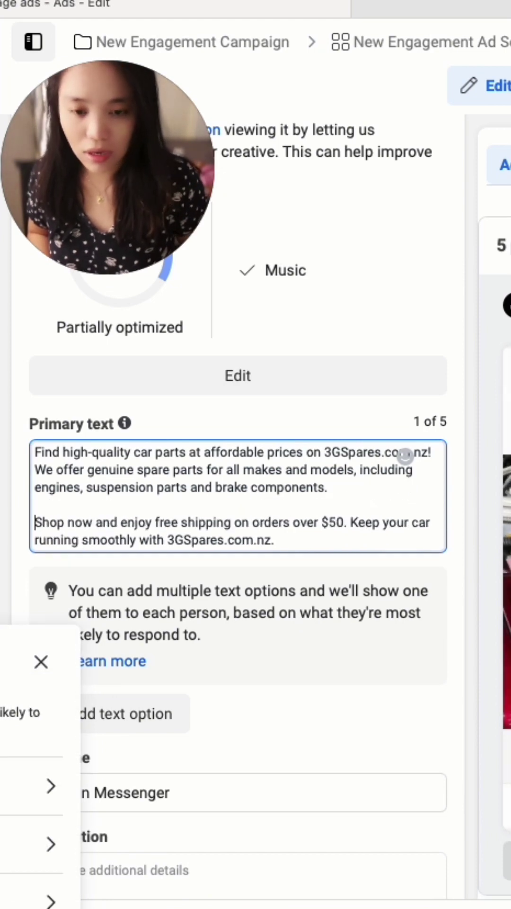
- Replace the ad's headline with "Get a Free Quote" followed by a right-pointing hand emoji
scroll(372, 483, down, 4)
click(173, 630)
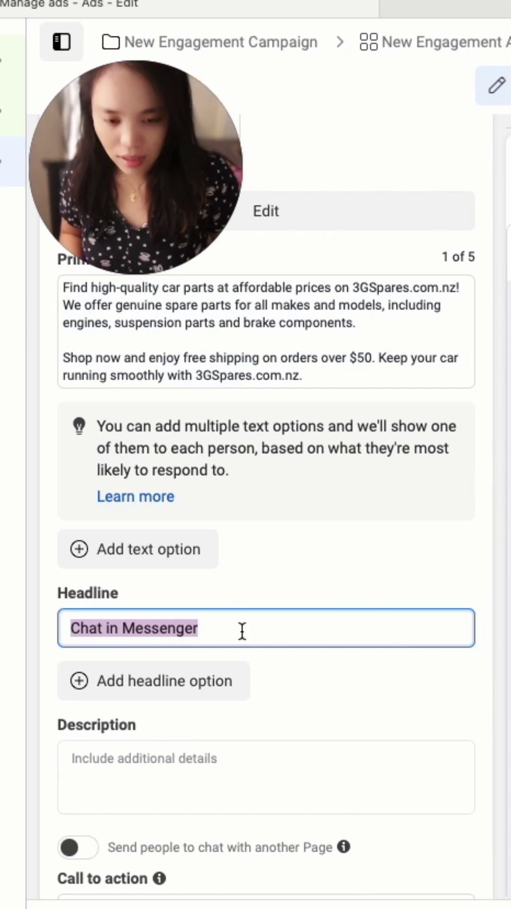
text(Get a)
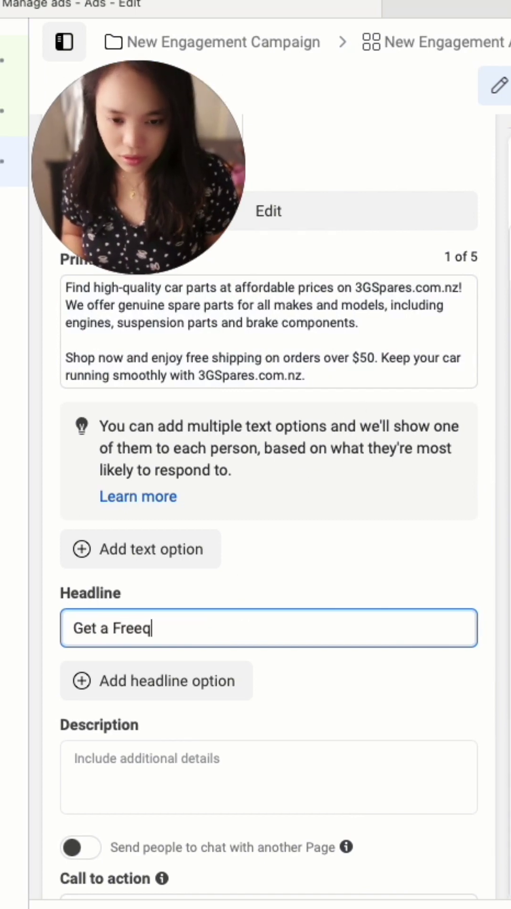
text( Free Quote)
key(ctrl+super+space)
click(337, 377)
- Remove the sentence "Shop now and enjoy free shipping on orders over $50." from the primary text
click(96, 364)
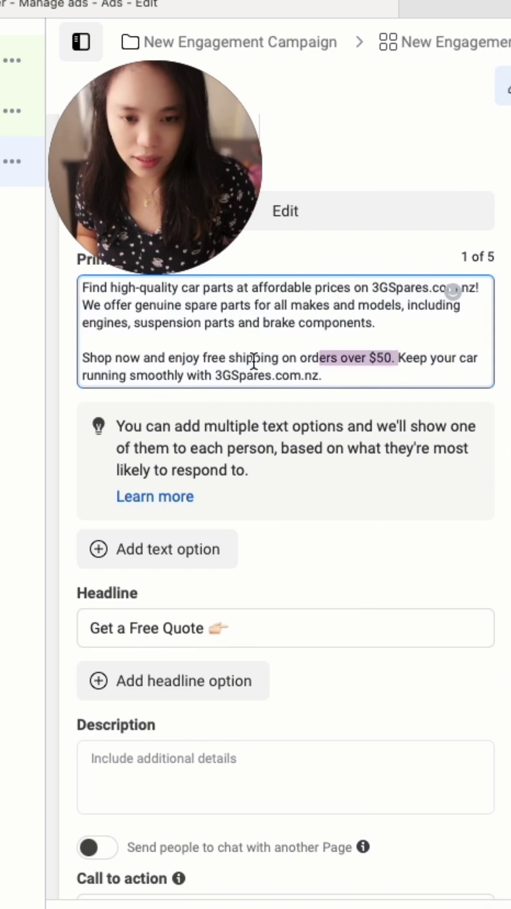
drag(254, 361, 244, 340)
key(BackSpace)
key(Return)
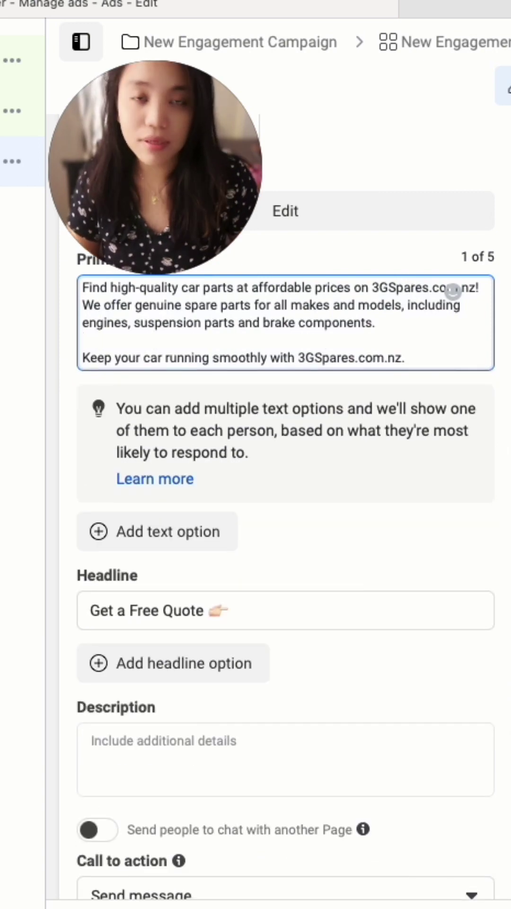
- Open the new Start conversations message template for editing
click(285, 749)
scroll(281, 594, down, 5)
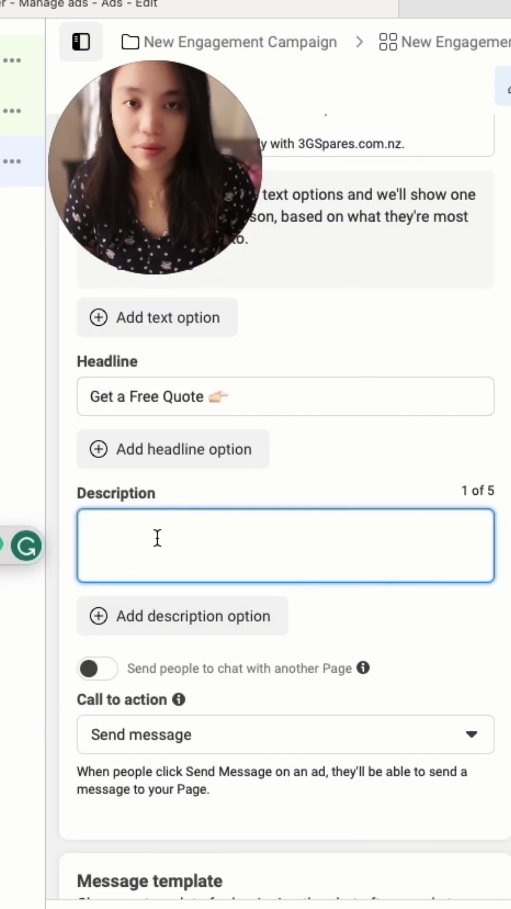
scroll(157, 539, down, 4)
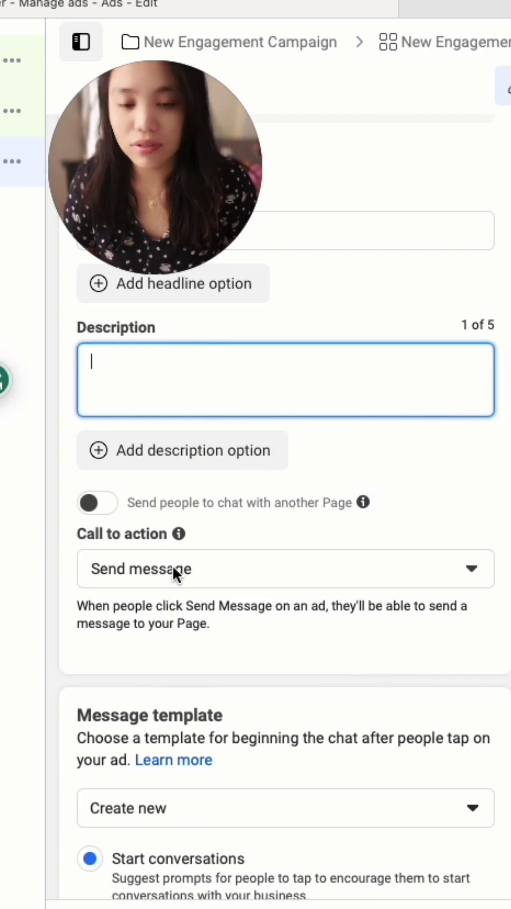
scroll(232, 544, down, 4)
scroll(231, 544, down, 3)
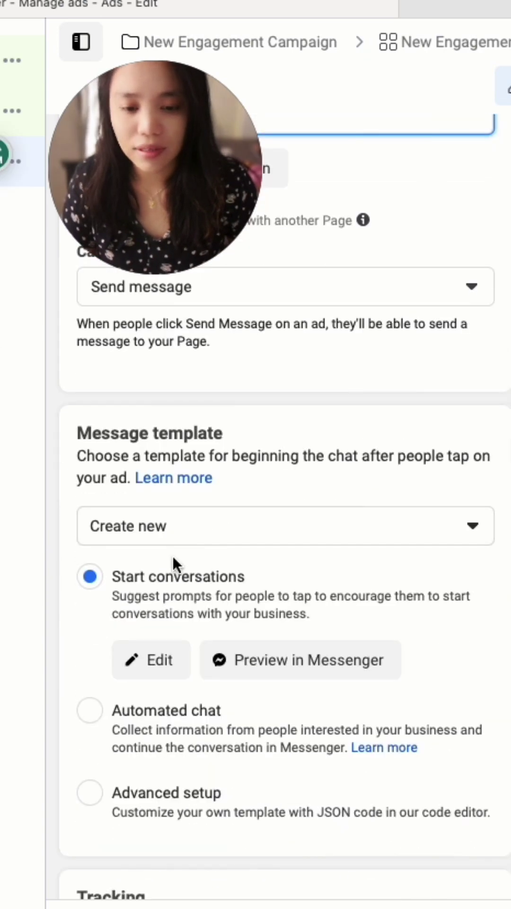
scroll(151, 580, down, 1)
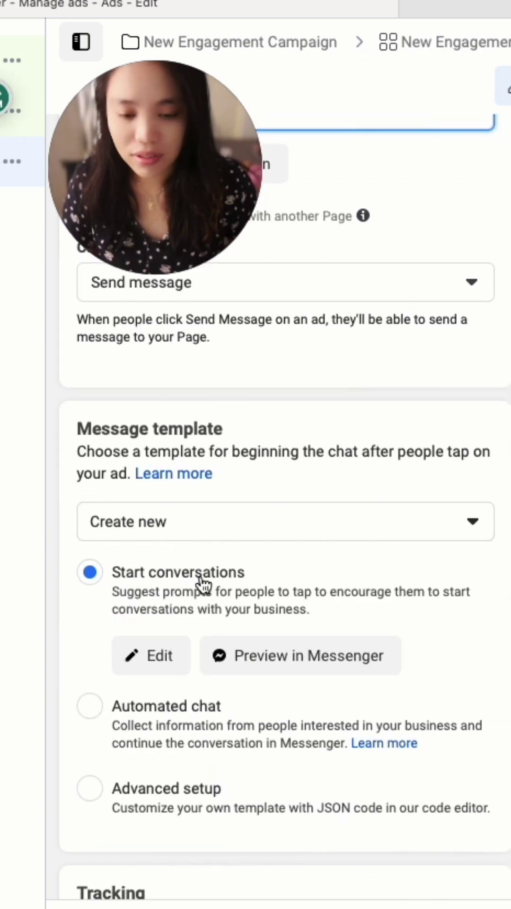
scroll(179, 762, down, 1)
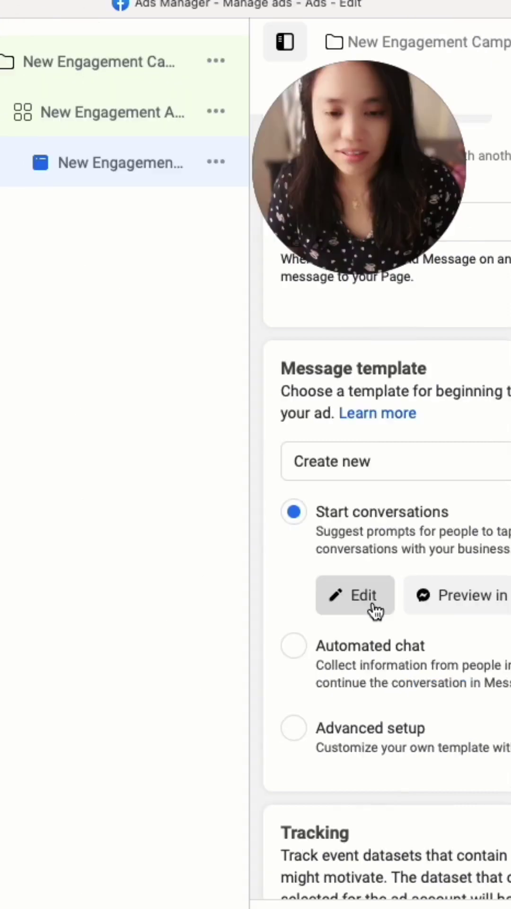
click(171, 610)
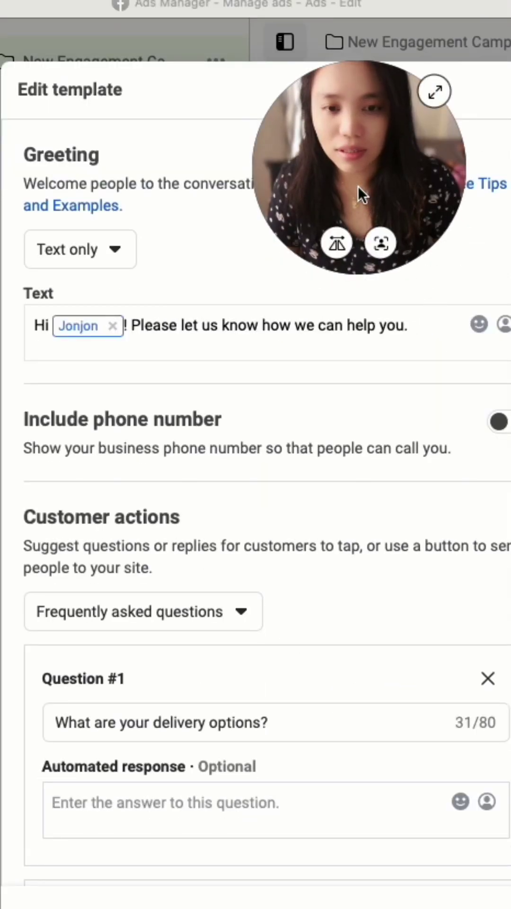
drag(358, 186, 332, 181)
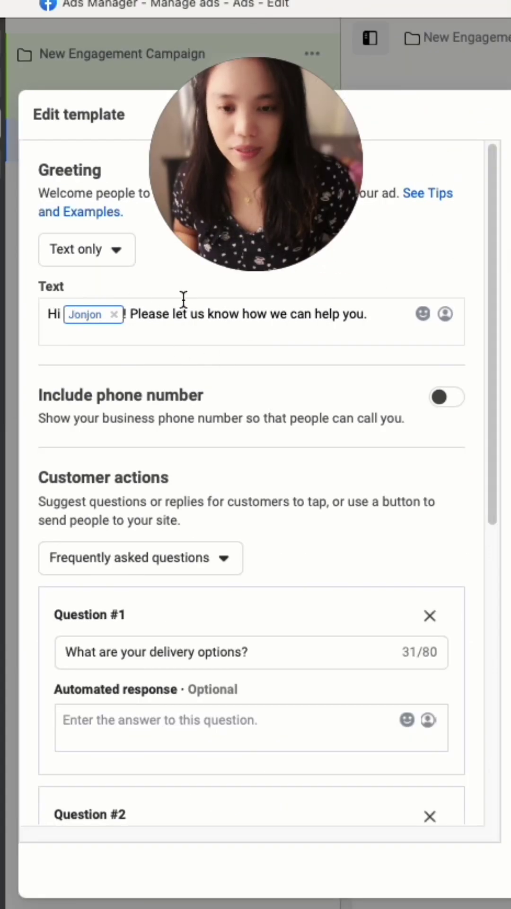
triple_click(398, 314)
click(455, 398)
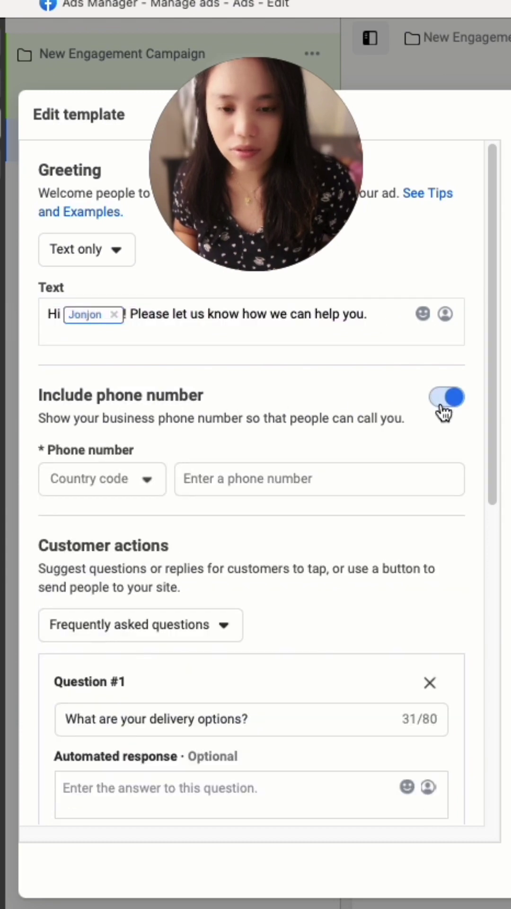
click(443, 410)
- Examine the template's frequently asked questions and try the automated response fields for the delivery options and product price questions
scroll(254, 544, down, 3)
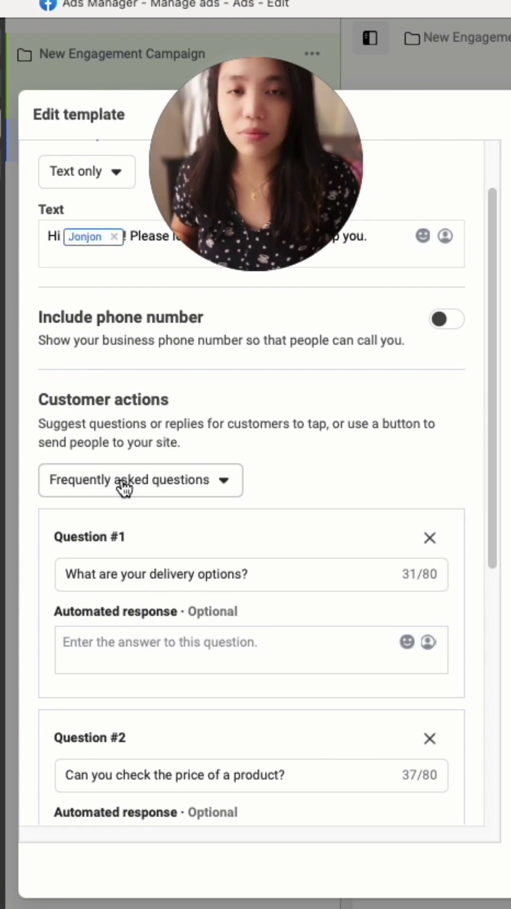
triple_click(208, 574)
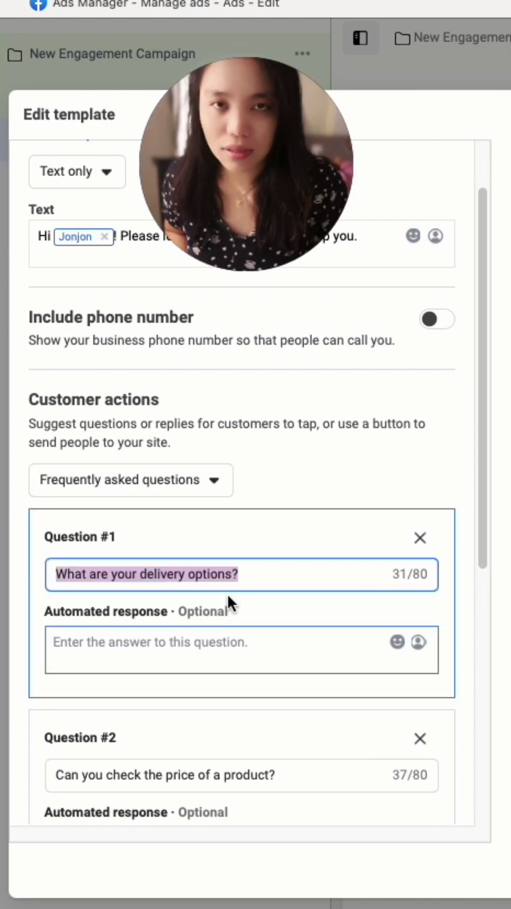
click(152, 661)
click(144, 663)
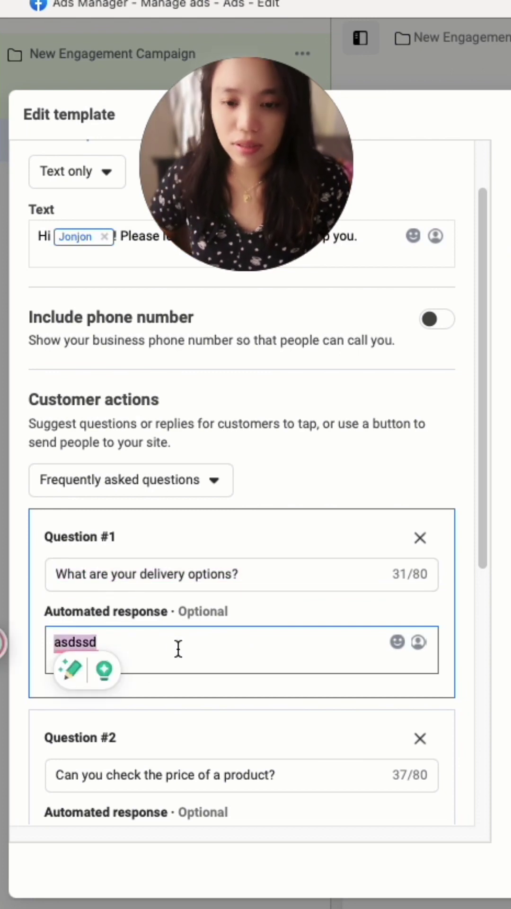
key(BackSpace)
scroll(178, 701, down, 3)
drag(89, 647, 271, 651)
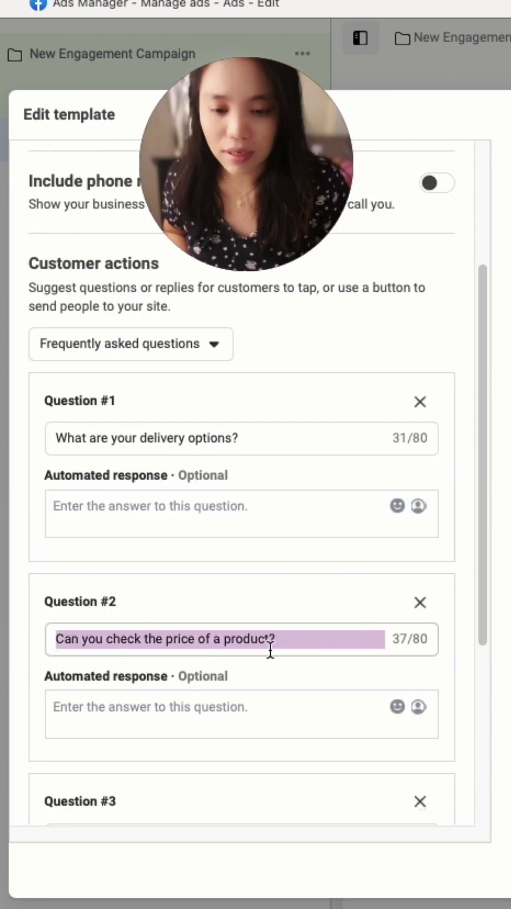
click(194, 719)
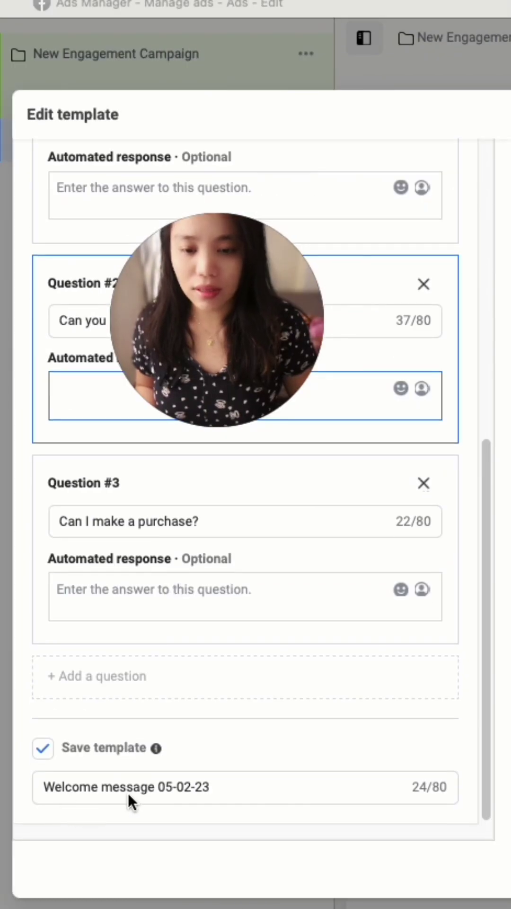
- Save the message template as "Welcome message 05-02-23" and finish editing it
drag(224, 791, 17, 770)
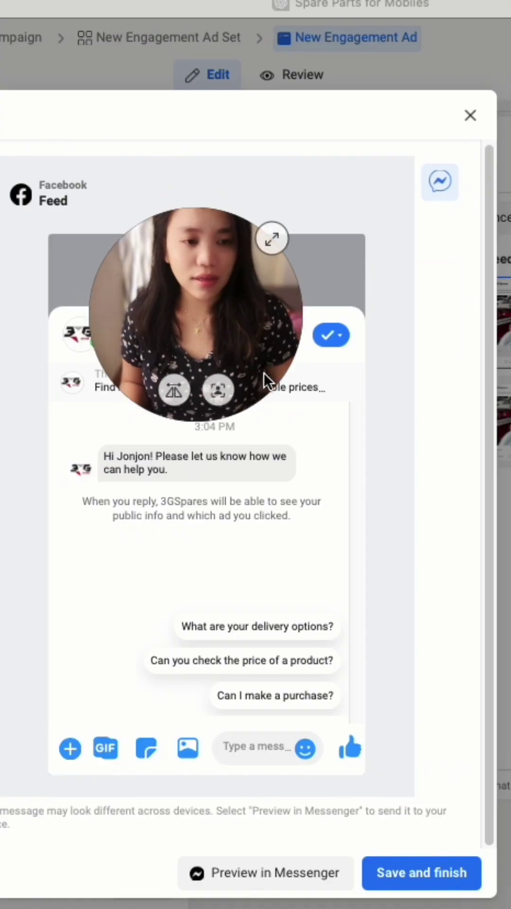
drag(264, 372, 428, 697)
click(421, 873)
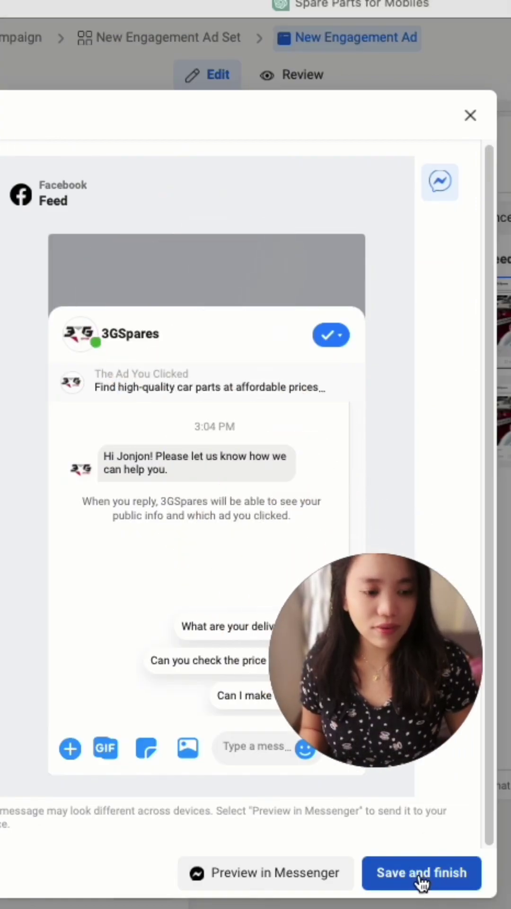
drag(393, 703, 188, 484)
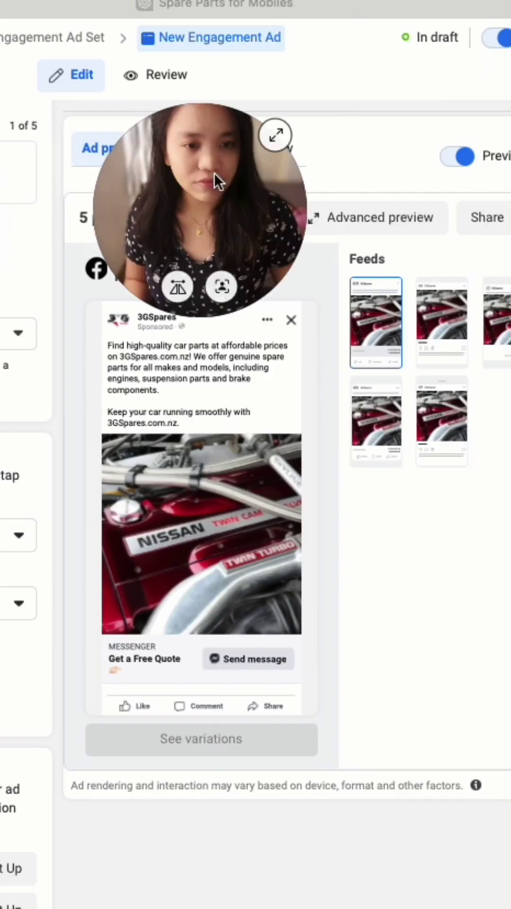
click(278, 111)
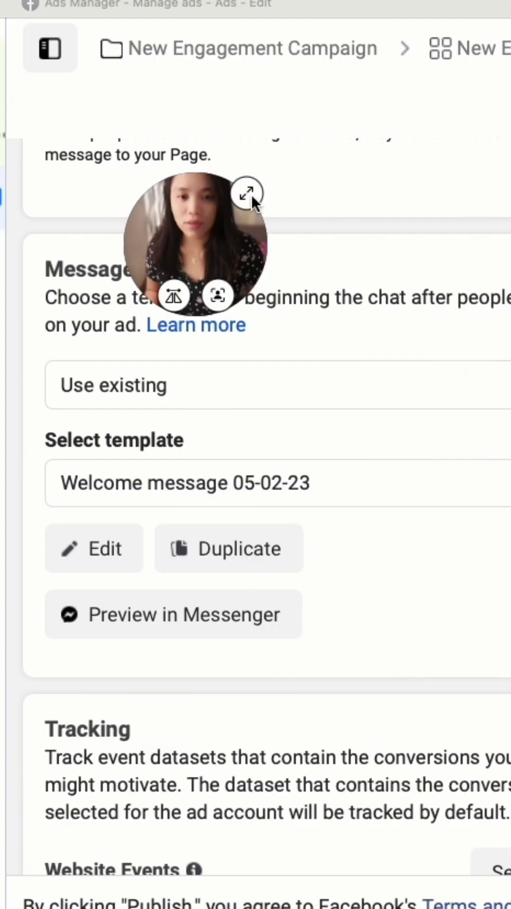
click(247, 193)
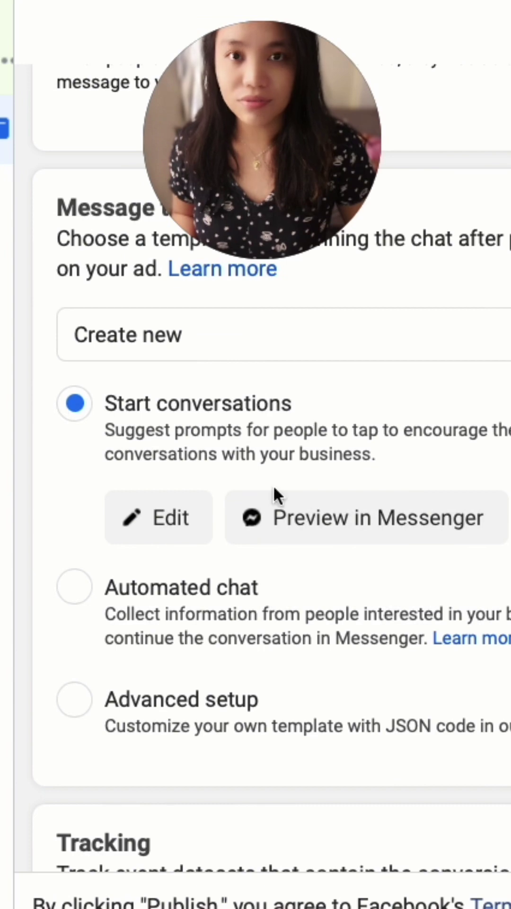
- Switch the new message template's type to Automated chat and start creating it
click(179, 599)
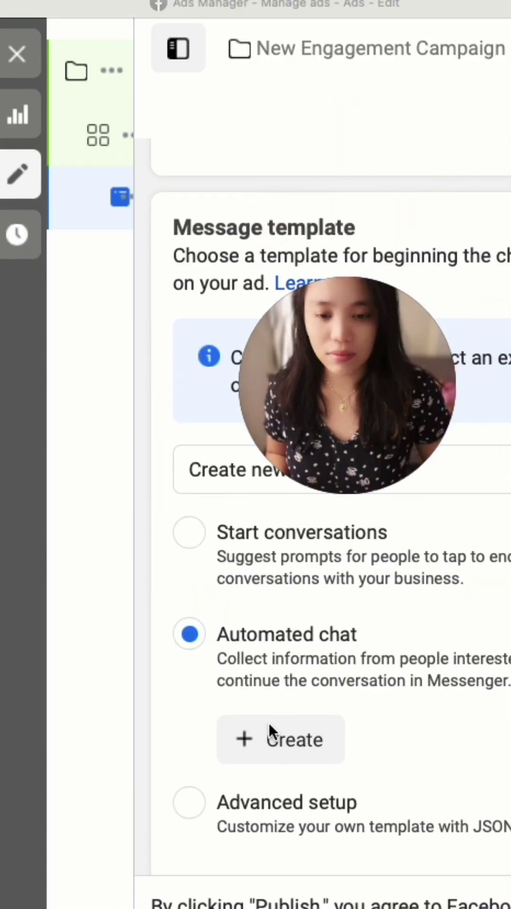
click(265, 738)
drag(325, 569, 313, 630)
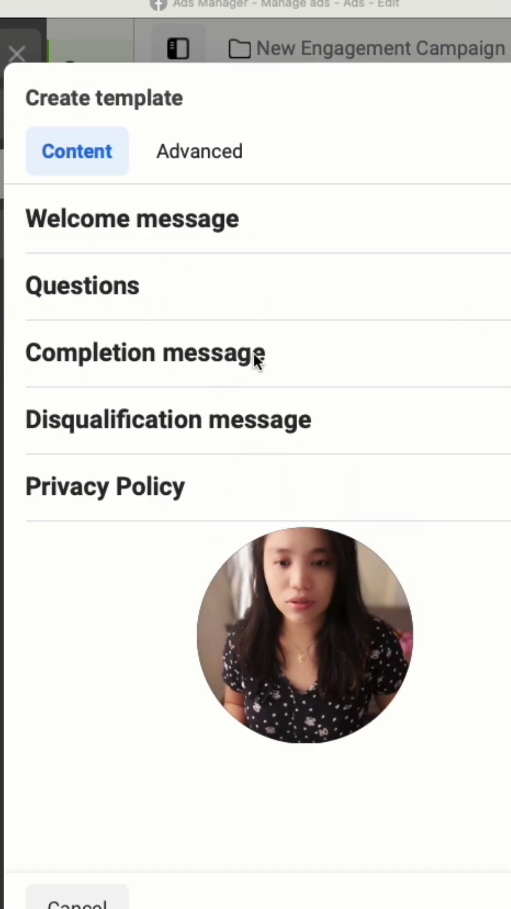
- Examine the Automated chat template's welcome message, questions, completion message and privacy policy sections
click(216, 429)
click(55, 635)
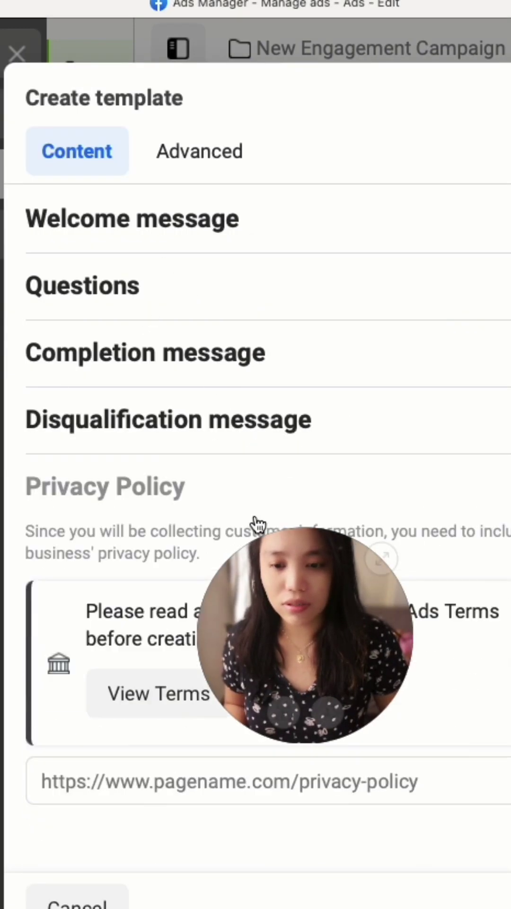
drag(305, 584, 322, 150)
click(333, 220)
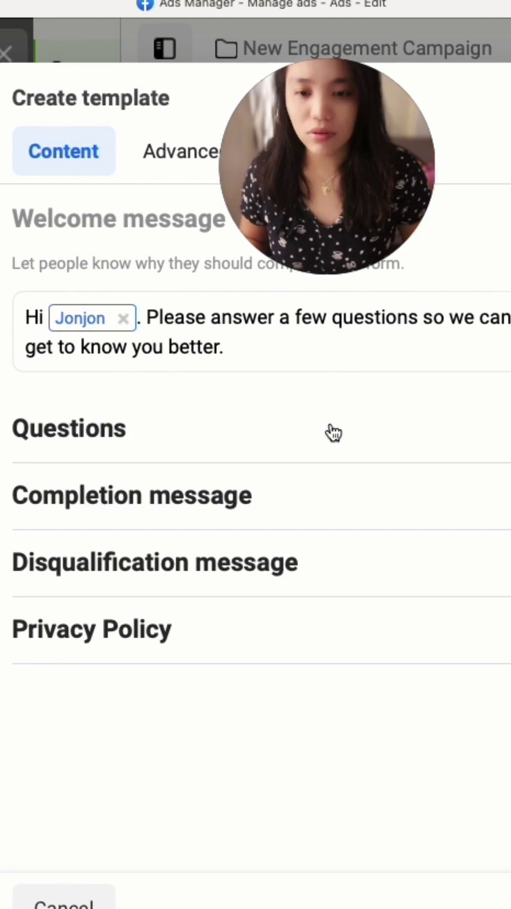
click(336, 430)
drag(340, 195, 331, 350)
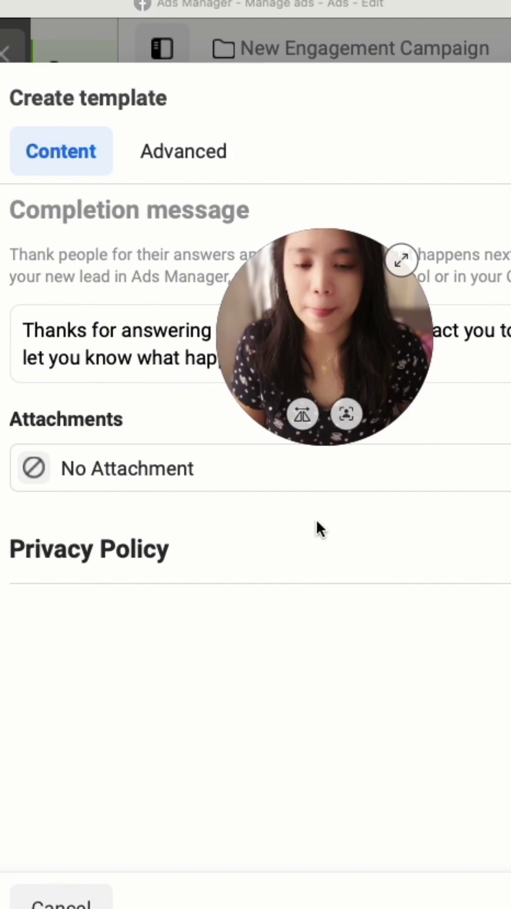
click(294, 559)
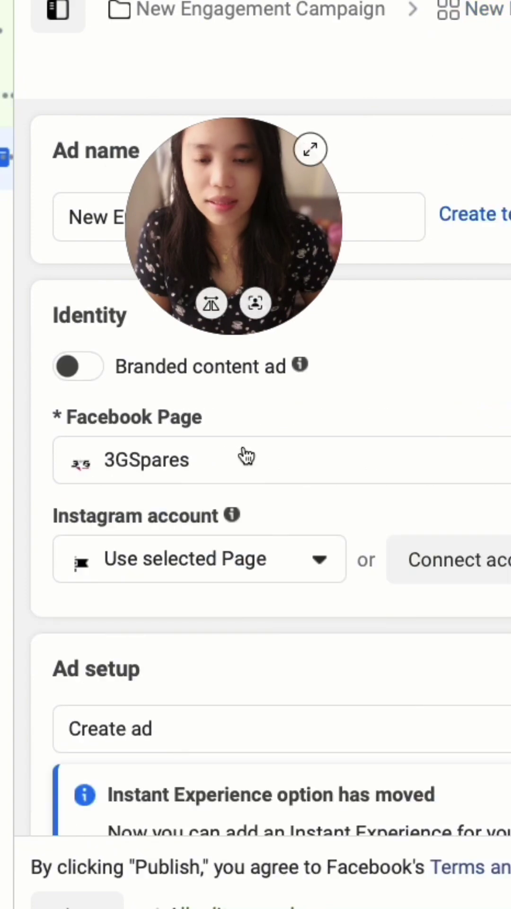
- Examine the ad's setup notes, video media requirement, primary text and destination options
scroll(282, 568, down, 5)
scroll(281, 569, down, 15)
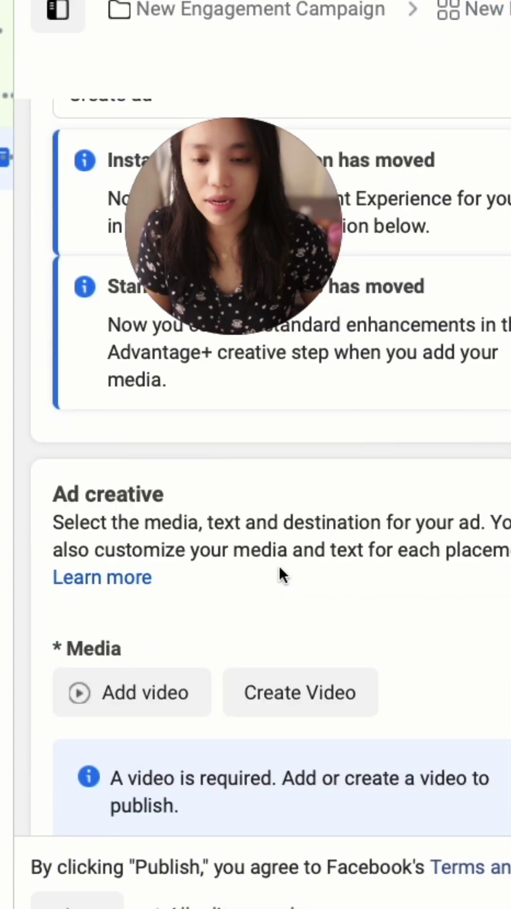
scroll(236, 549, up, 10)
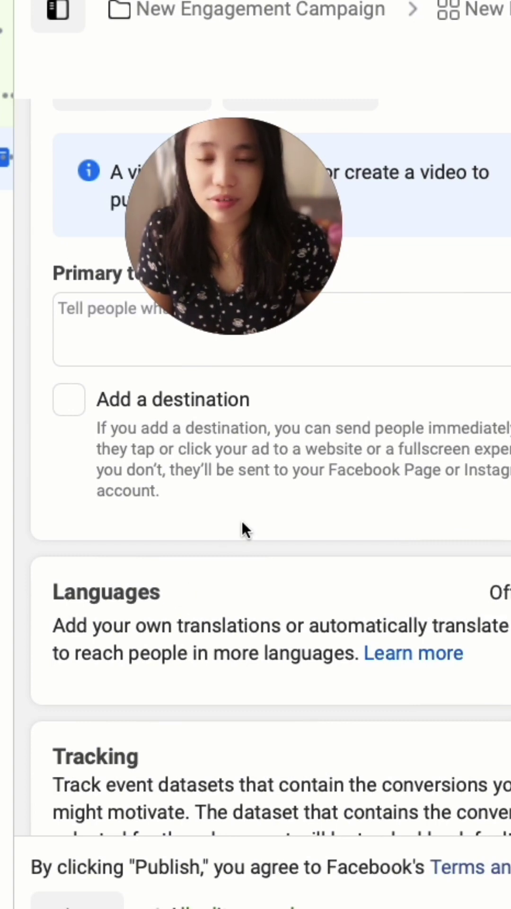
- Set the ad set's conversion location to Website and return to the ad
click(6, 95)
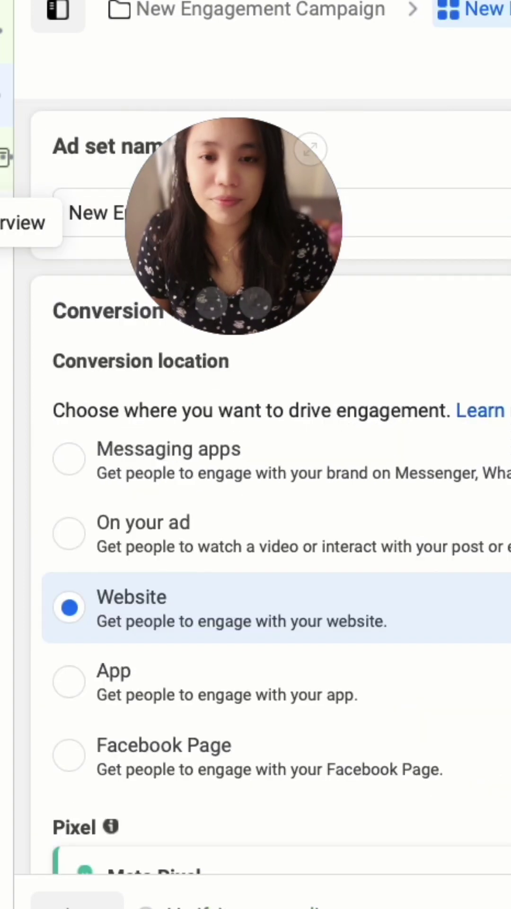
click(5, 156)
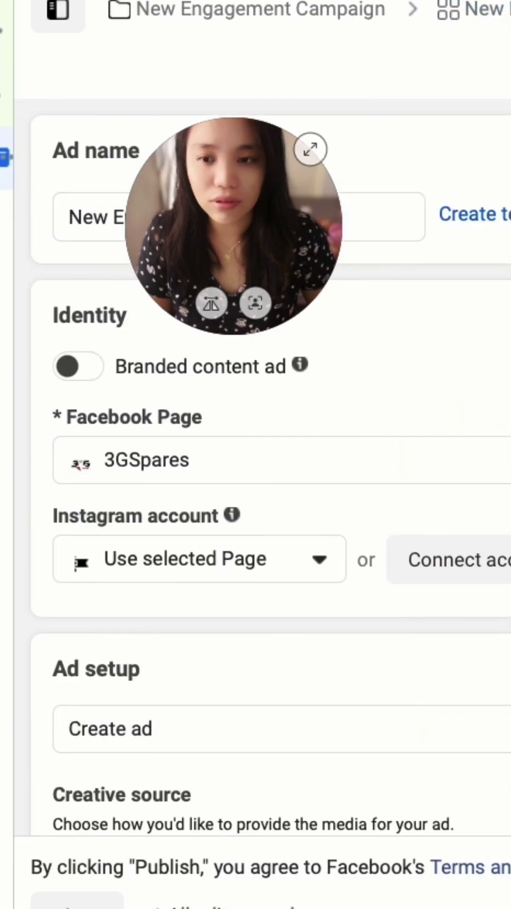
- Examine the website ad's creative source, format, multi-advertiser, creative and destination options
scroll(285, 566, down, 9)
scroll(175, 609, up, 1)
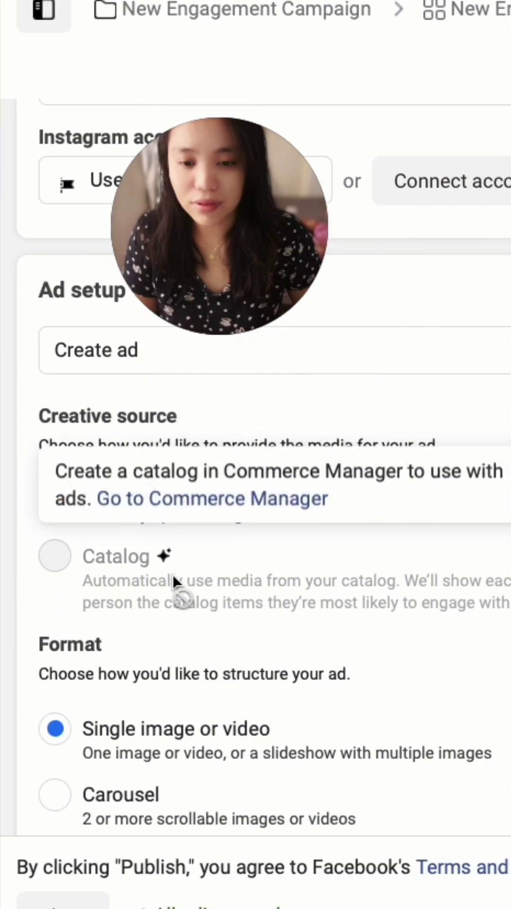
scroll(172, 574, down, 2)
scroll(325, 574, down, 1)
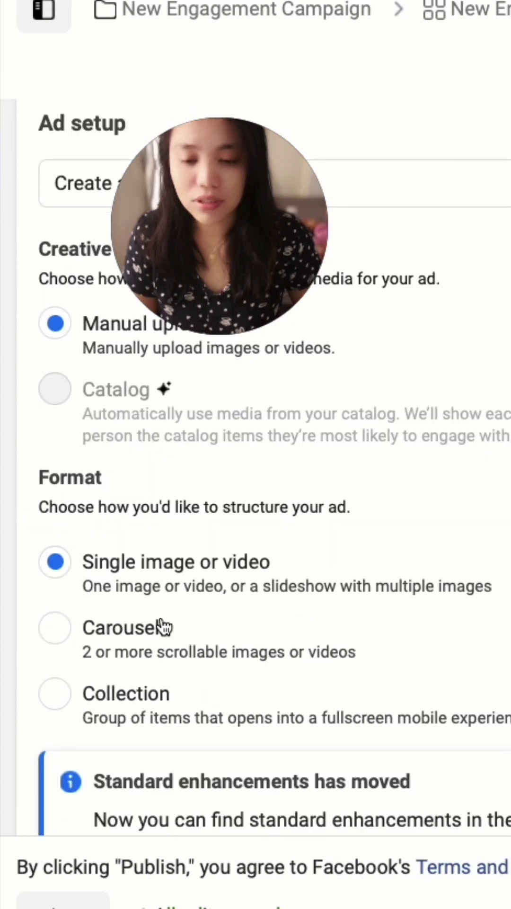
scroll(198, 645, down, 3)
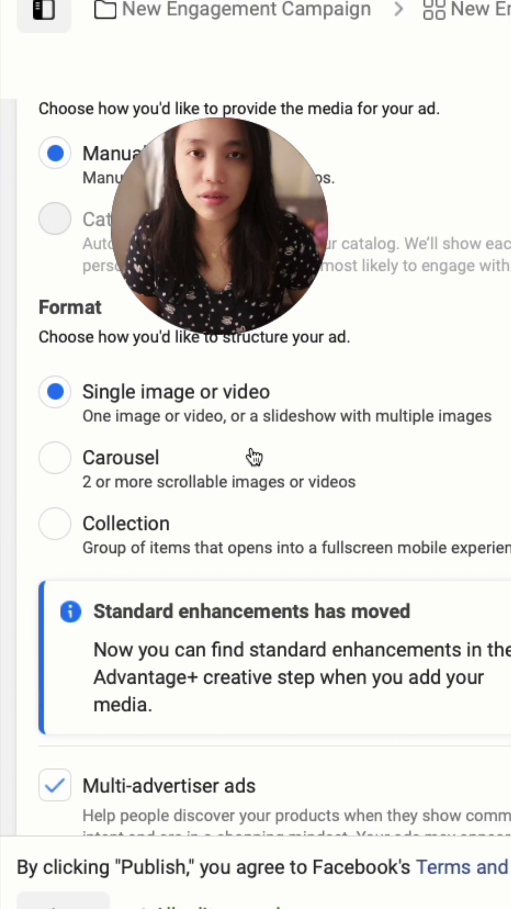
scroll(254, 455, down, 5)
scroll(252, 450, down, 1)
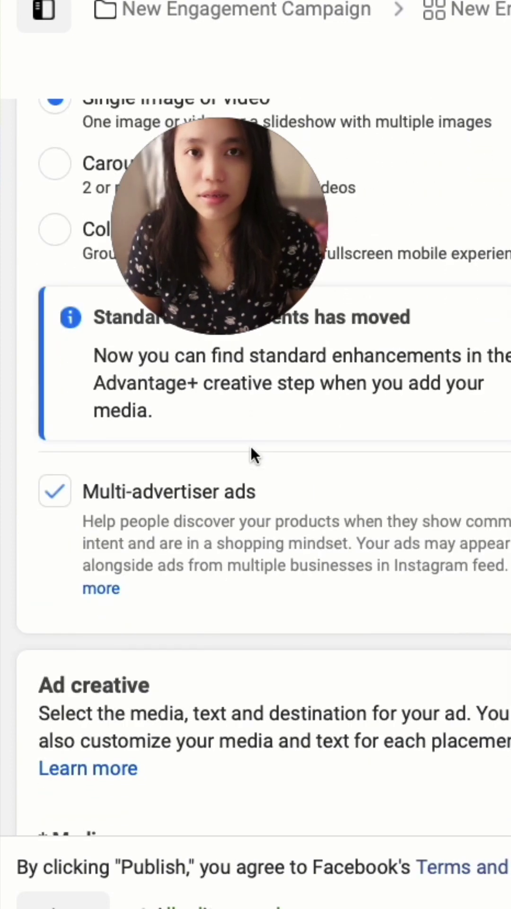
scroll(252, 450, down, 1)
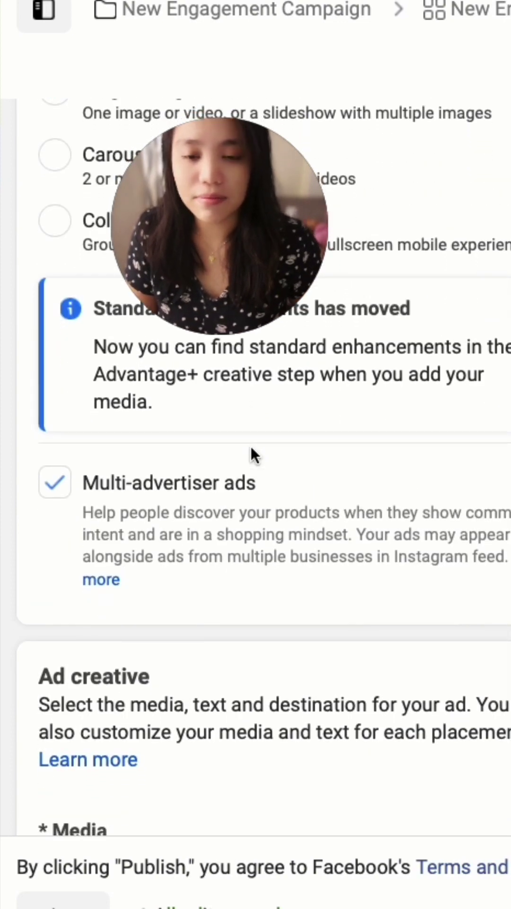
scroll(251, 447, down, 3)
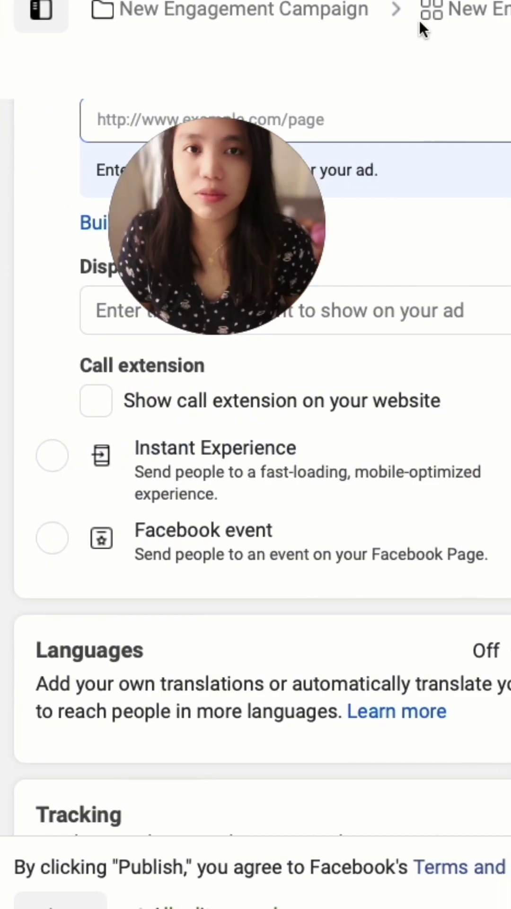
- Go back to the ad set's conversion location settings
click(420, 16)
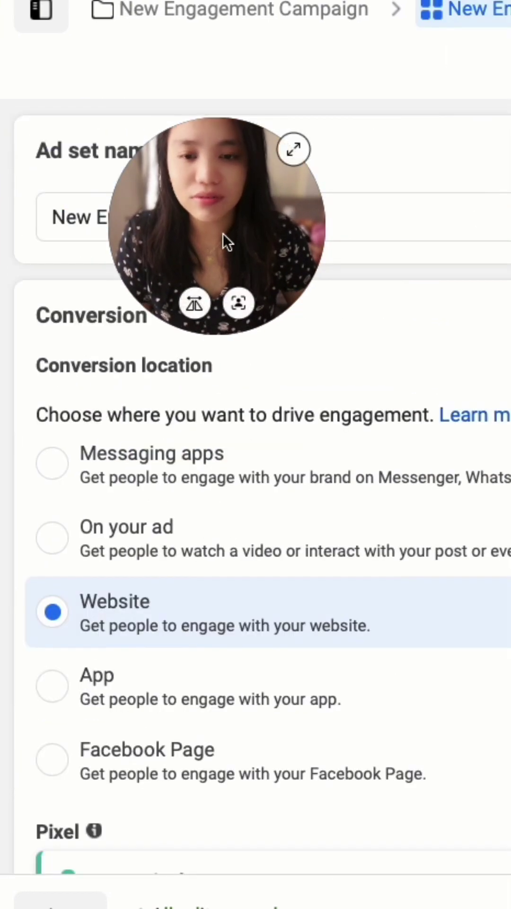